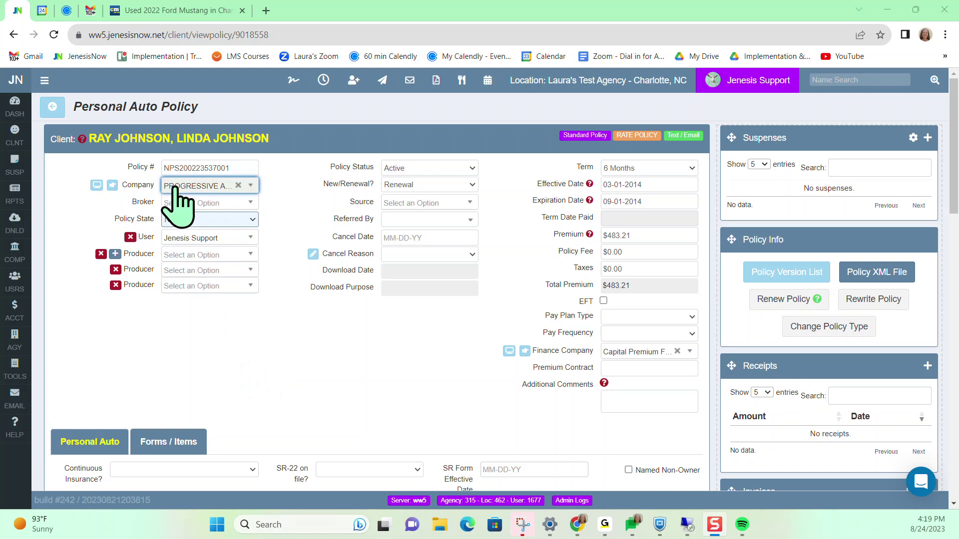
# - Switch back to the client's personal auto policy in JenesisNow and begin a new note on it
pyautogui.moveTo(15, 252)
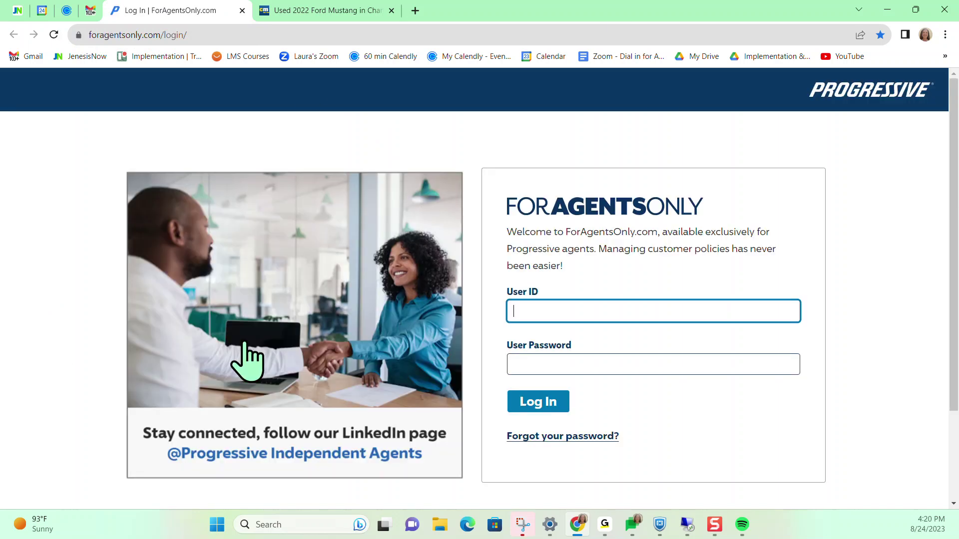
pyautogui.click(19, 8)
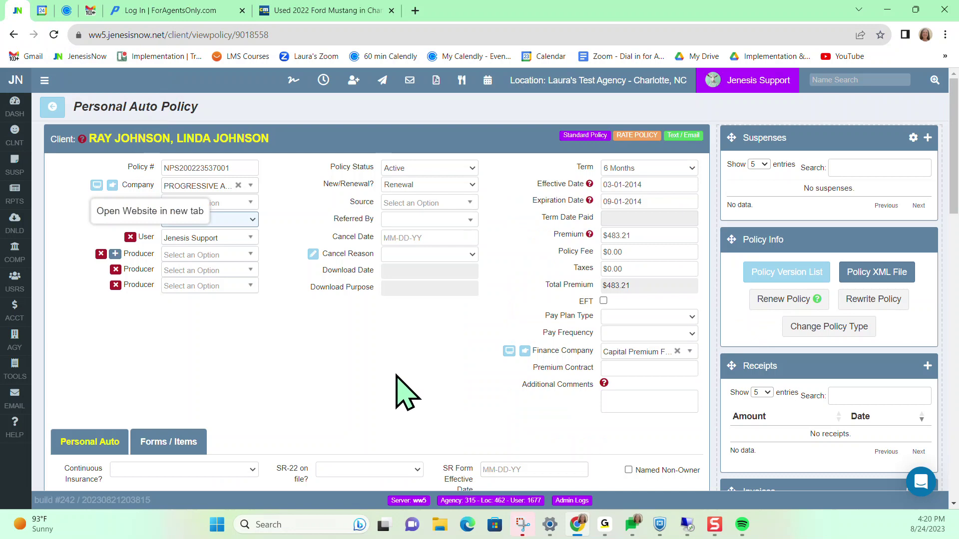
pyautogui.scroll(-2, 404, 395)
pyautogui.scroll(-3, 393, 381)
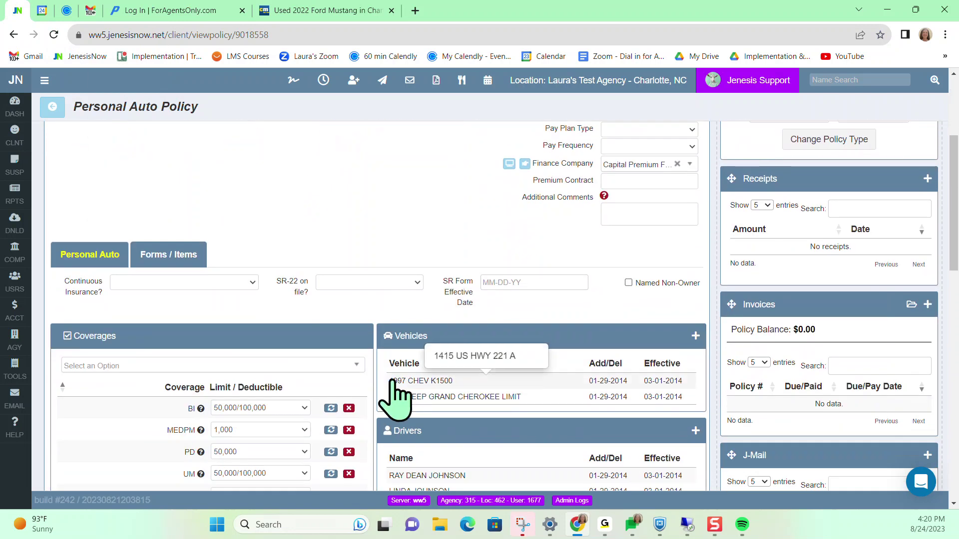
pyautogui.scroll(-1, 393, 375)
pyautogui.scroll(-3, 392, 389)
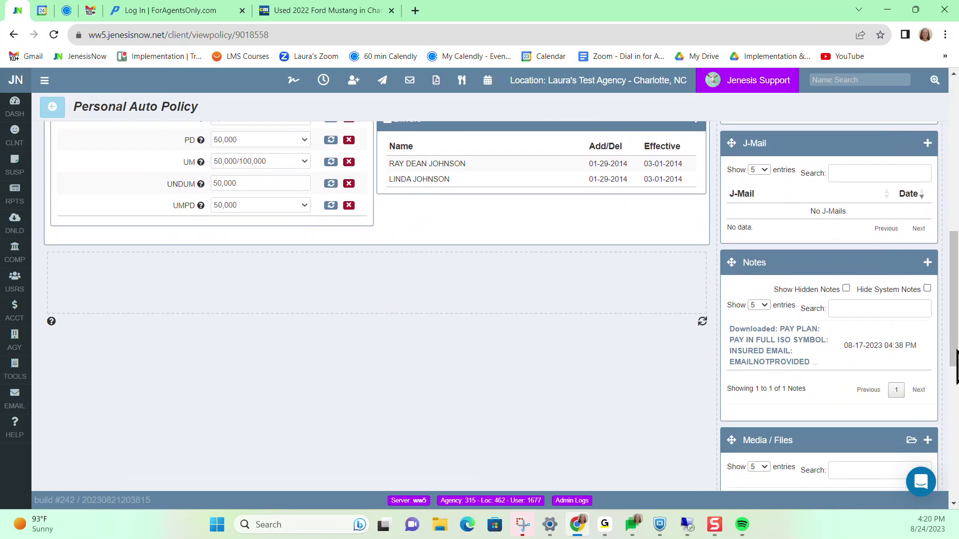
pyautogui.click(928, 263)
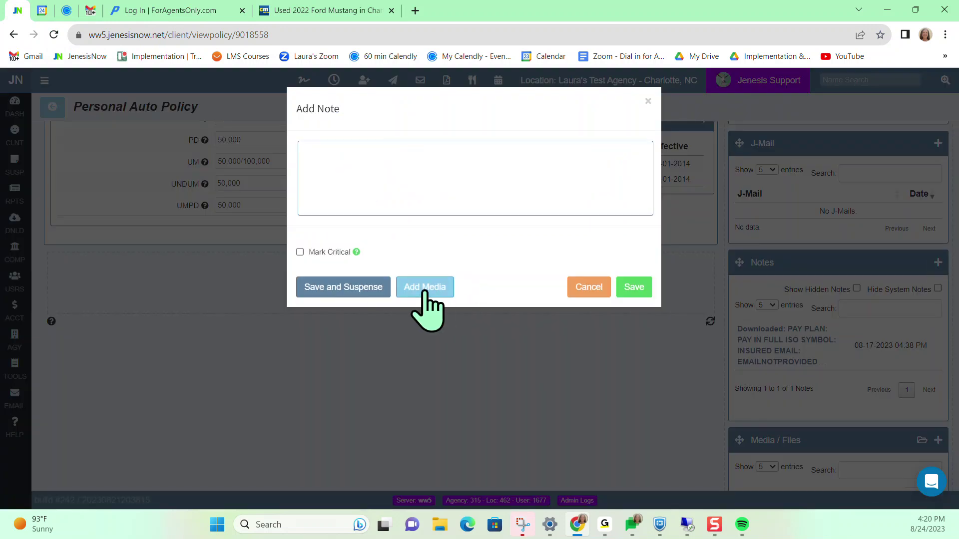
pyautogui.click(403, 172)
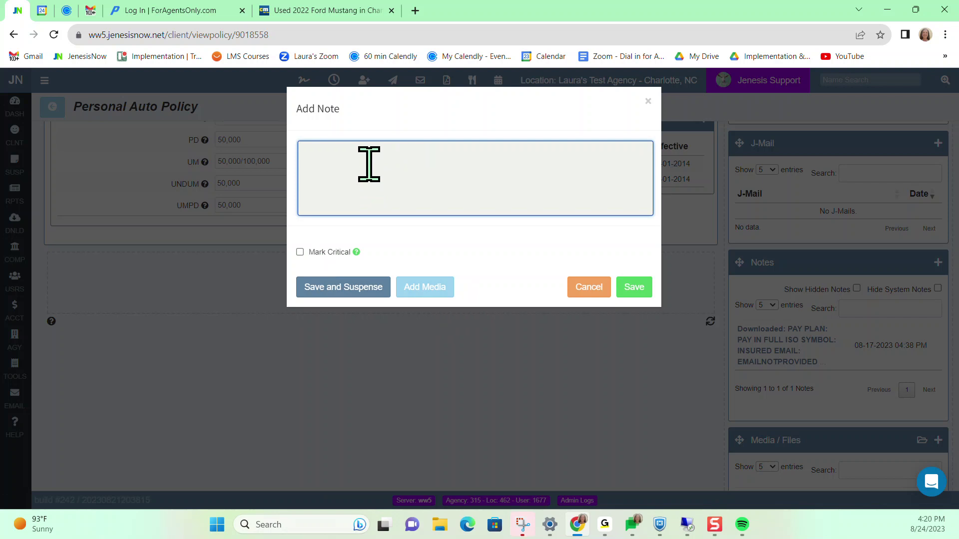
# - Write the note "Endorsement - added vehicle - Loss Payee - Wells Fargo" with the copied VIN after "added vehicle", and save it with a suspense
pyautogui.write('Endorsement - ad')
pyautogui.press('BackSpace')
pyautogui.press('BackSpace')
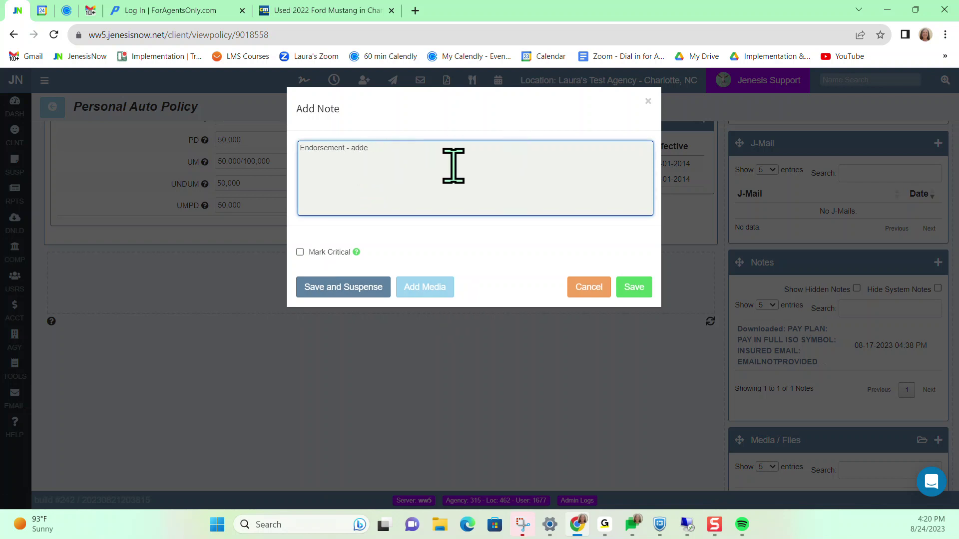
pyautogui.write('d vehicle -')
pyautogui.rightClick(419, 150)
pyautogui.click(454, 250)
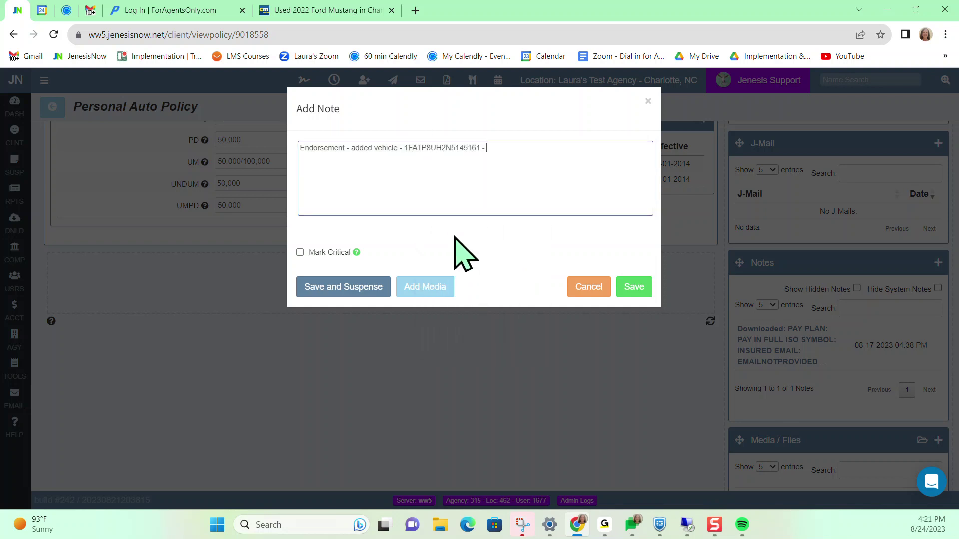
pyautogui.write('- Loss Payee - Wells Fargo')
pyautogui.click(332, 288)
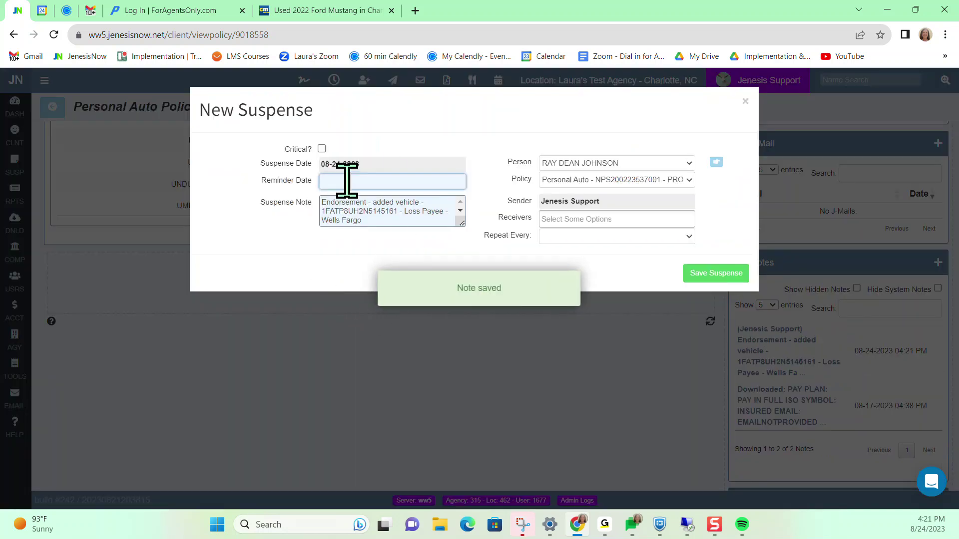
# - Set the suspense's reminder date to 08-25-2023 and try to save the suspense
pyautogui.click(408, 181)
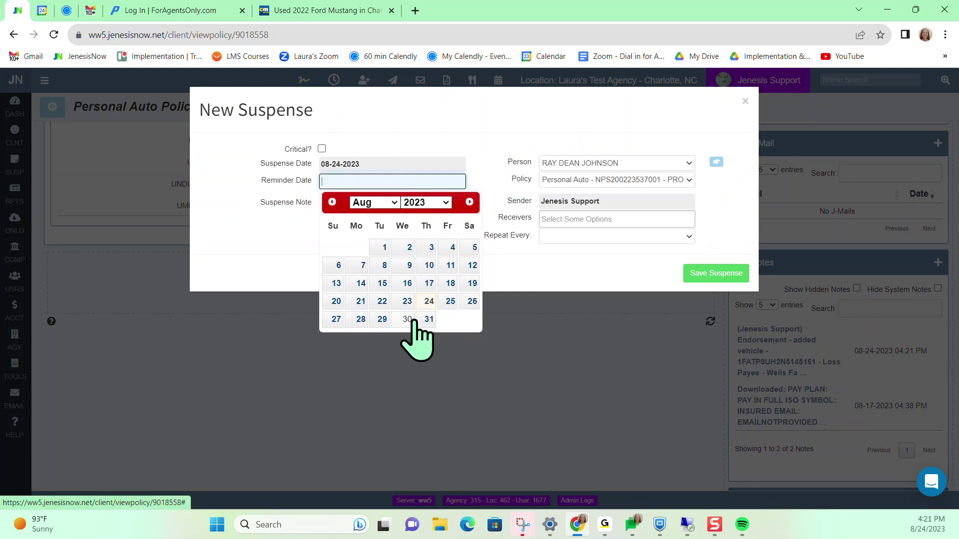
pyautogui.click(451, 301)
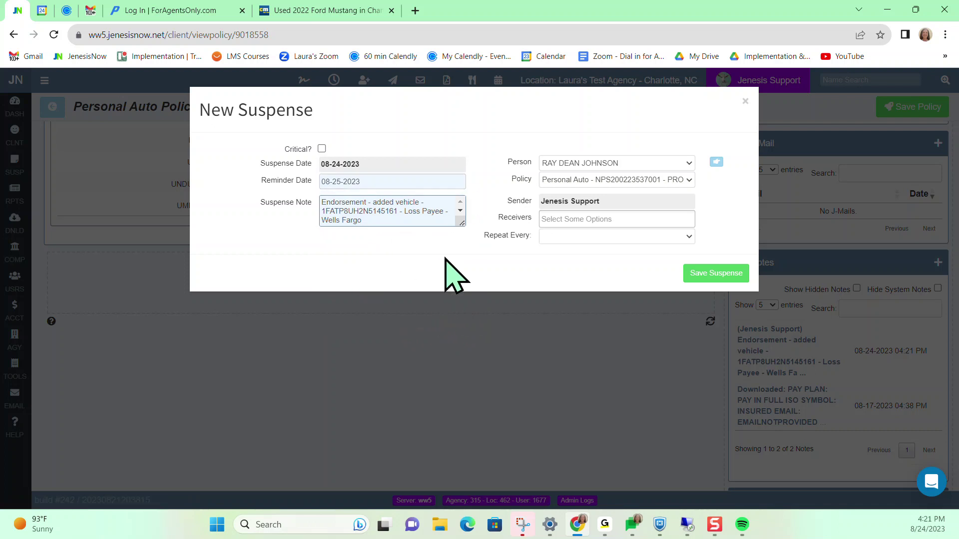
pyautogui.click(716, 273)
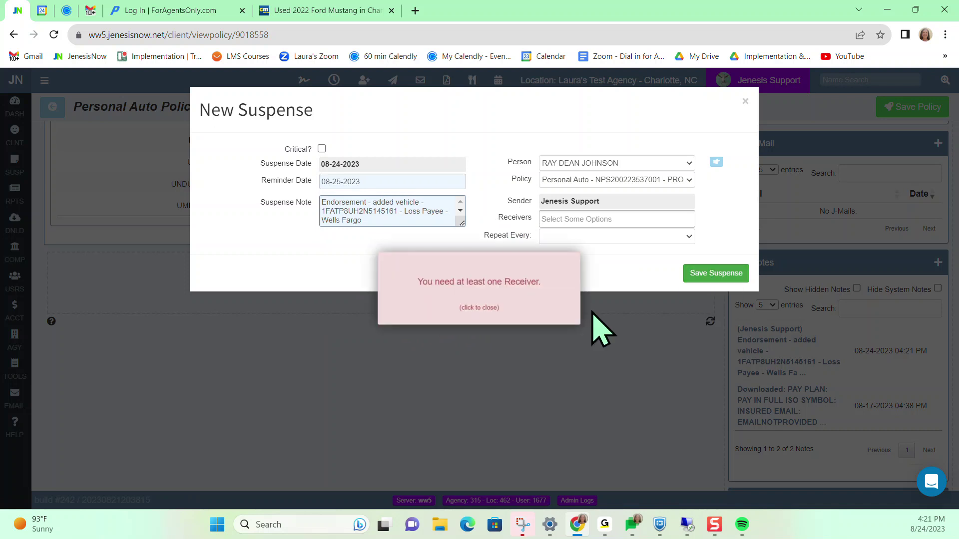
pyautogui.click(481, 307)
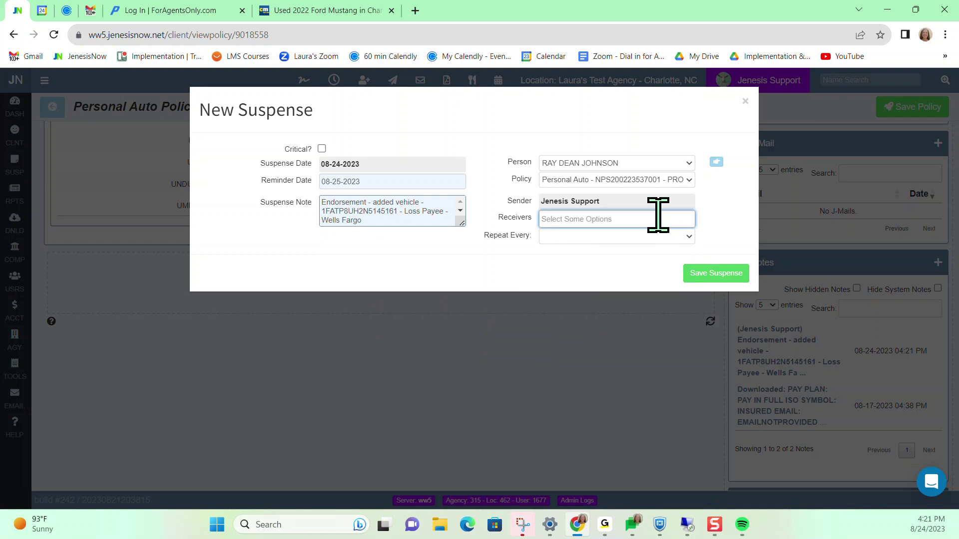
# - Assign an agency user as the suspense's receiver, then save the suspense and the policy
pyautogui.click(657, 219)
pyautogui.click(576, 238)
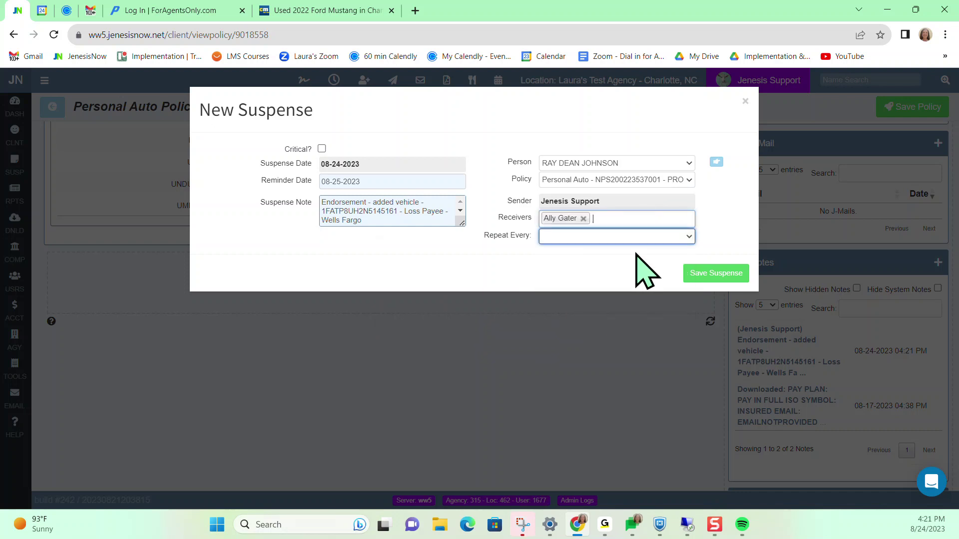
pyautogui.click(715, 273)
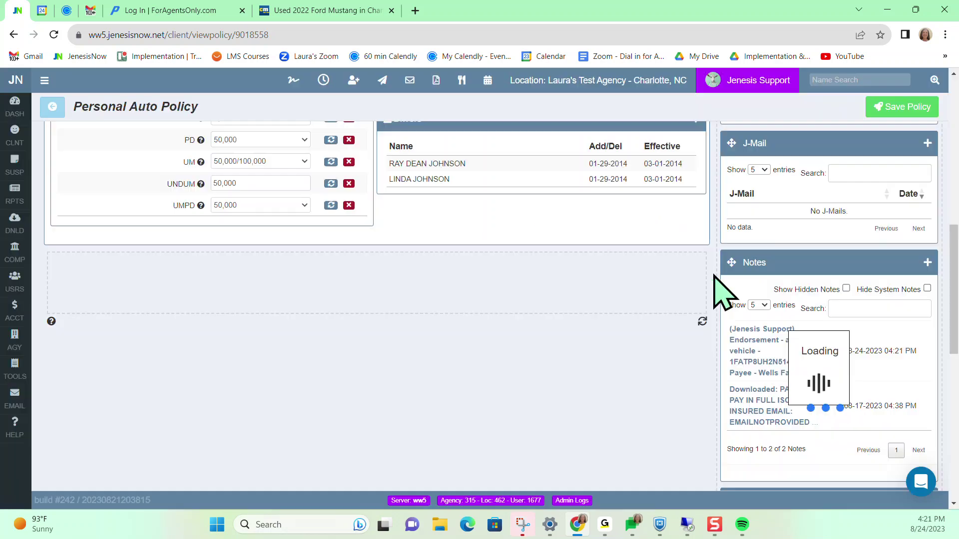
pyautogui.click(907, 109)
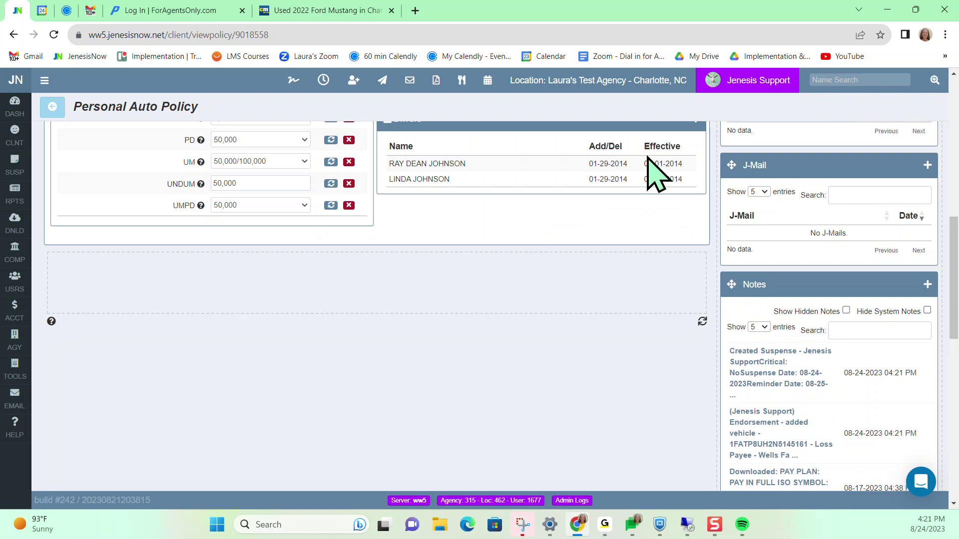
# - Add a vehicle to the policy using the copied VIN and fill in its details by VIN lookup
pyautogui.scroll(5, 360, 422)
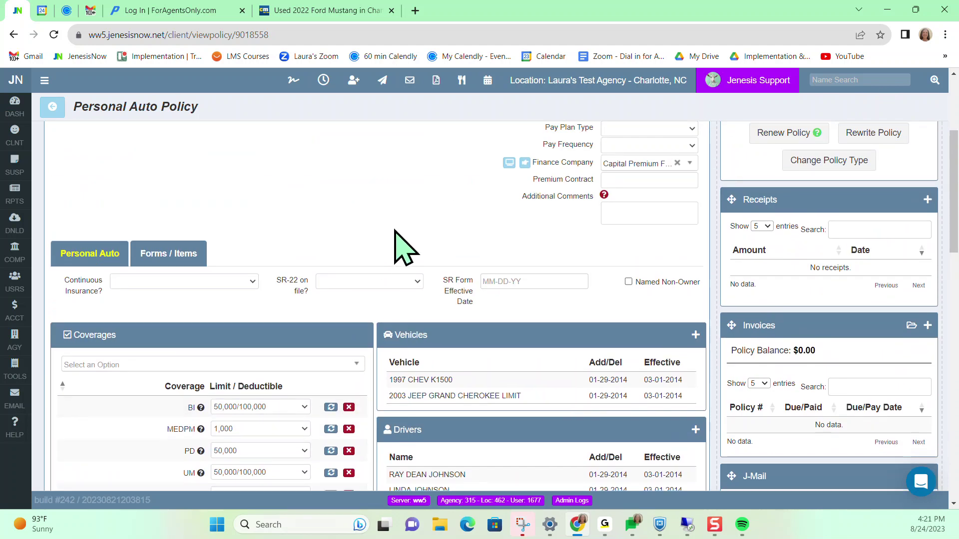
pyautogui.scroll(-3, 394, 248)
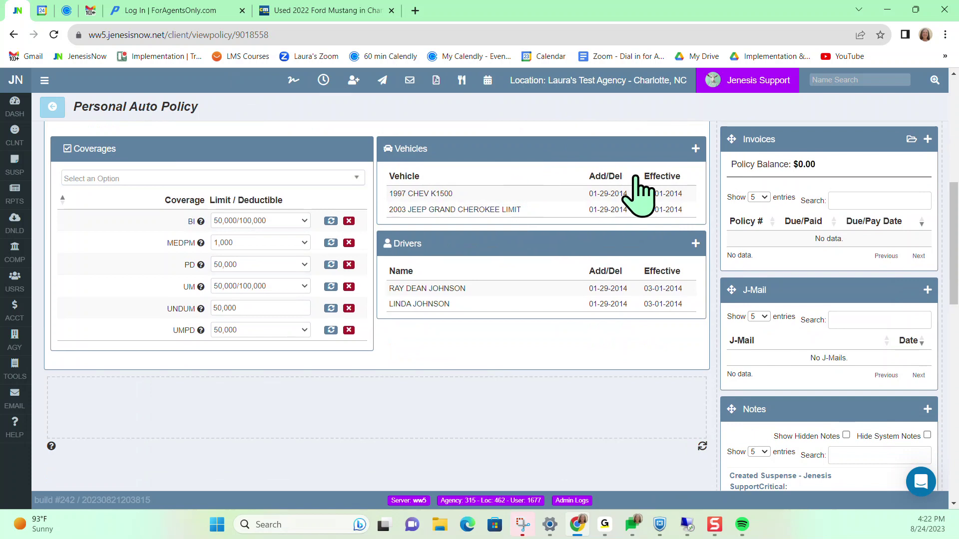
pyautogui.click(695, 148)
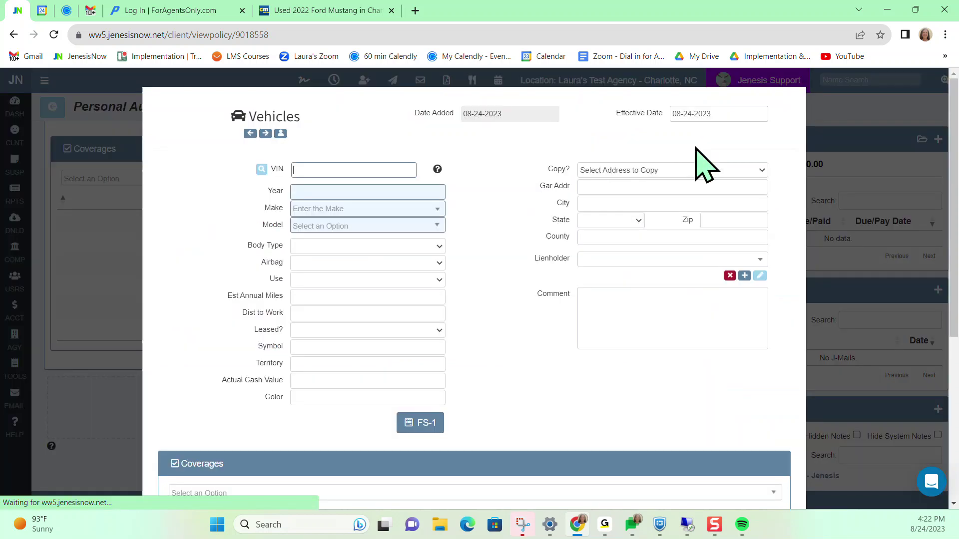
pyautogui.click(316, 169)
pyautogui.rightClick(317, 170)
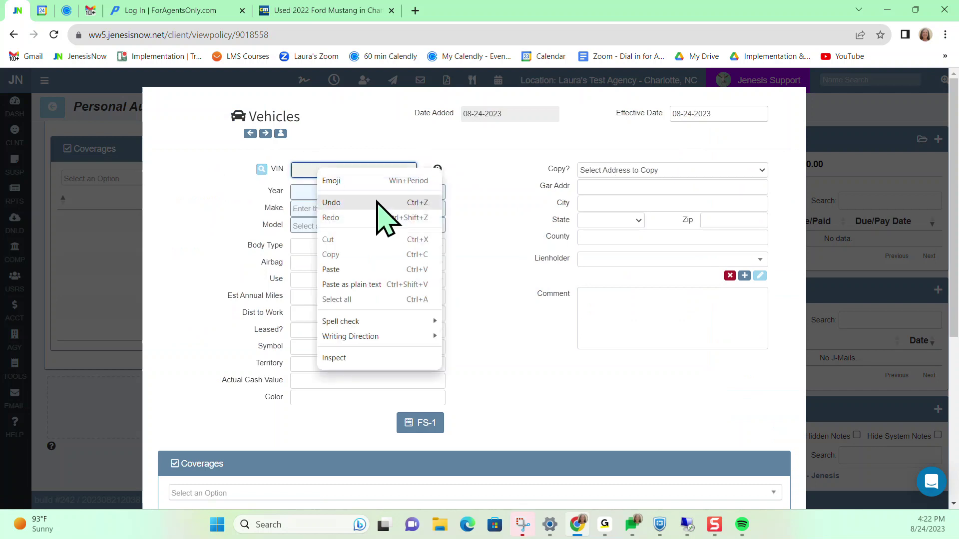
pyautogui.click(336, 270)
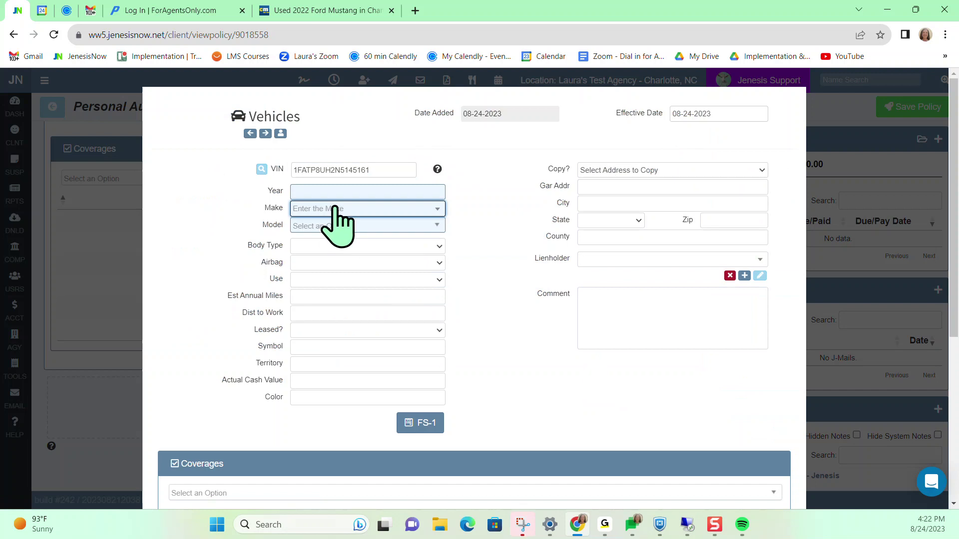
pyautogui.click(262, 169)
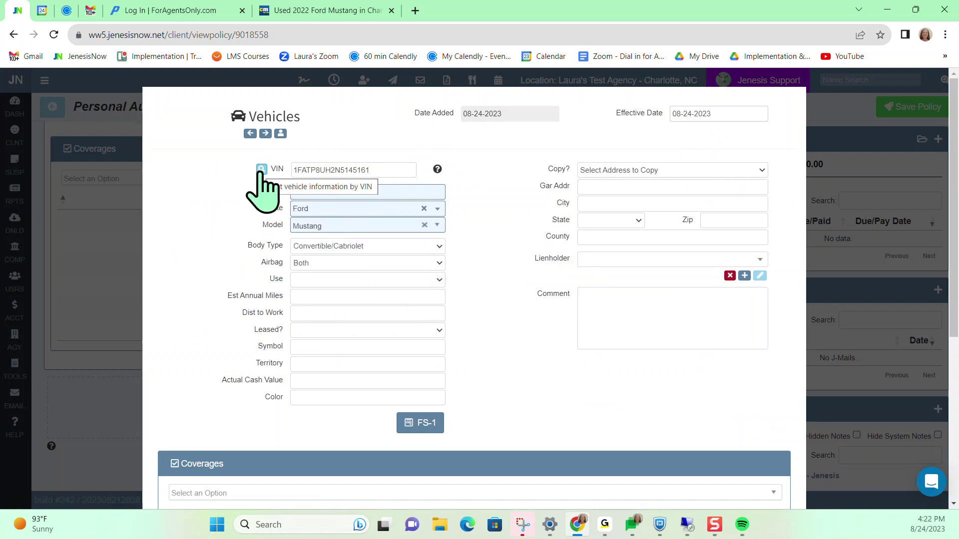
# - Review the new vehicle's prefilled coverages, save the vehicle, and save the policy
pyautogui.scroll(-3, 579, 397)
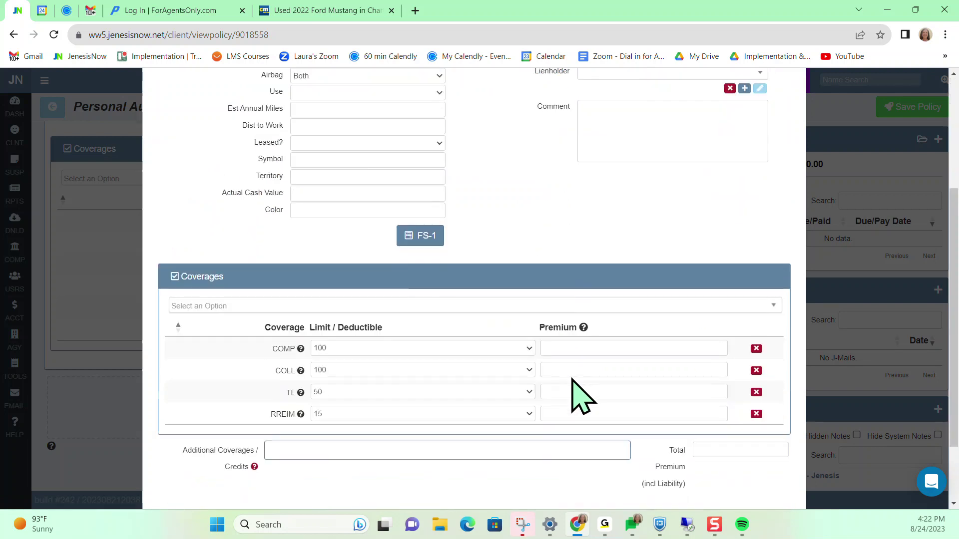
pyautogui.scroll(-2, 438, 311)
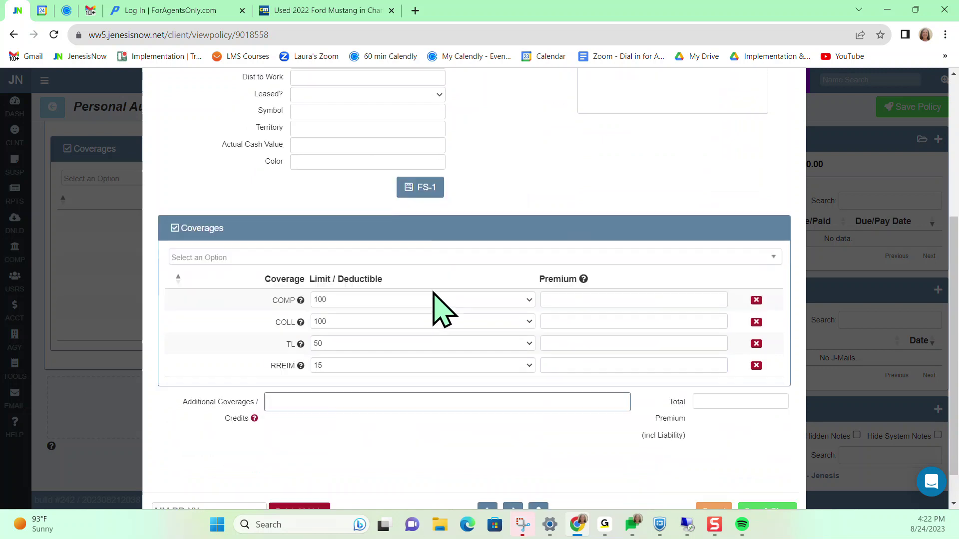
pyautogui.click(760, 472)
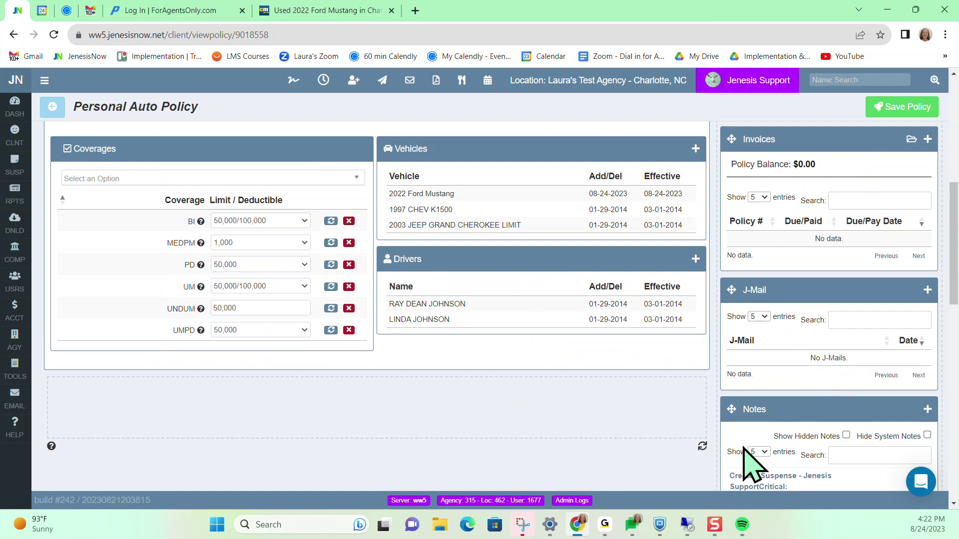
pyautogui.click(910, 118)
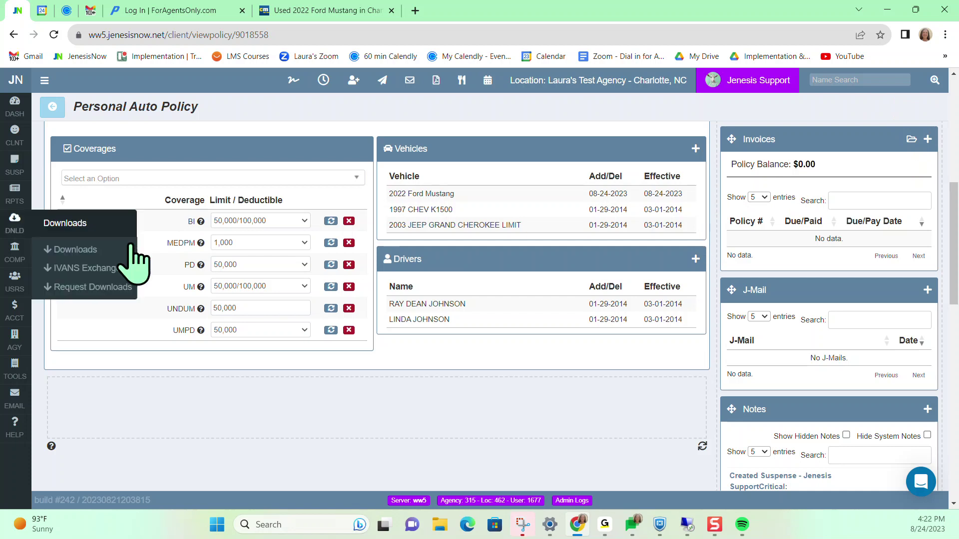
# - Search the available Acord forms for "change" and close the forms window without choosing one
pyautogui.scroll(4, 411, 253)
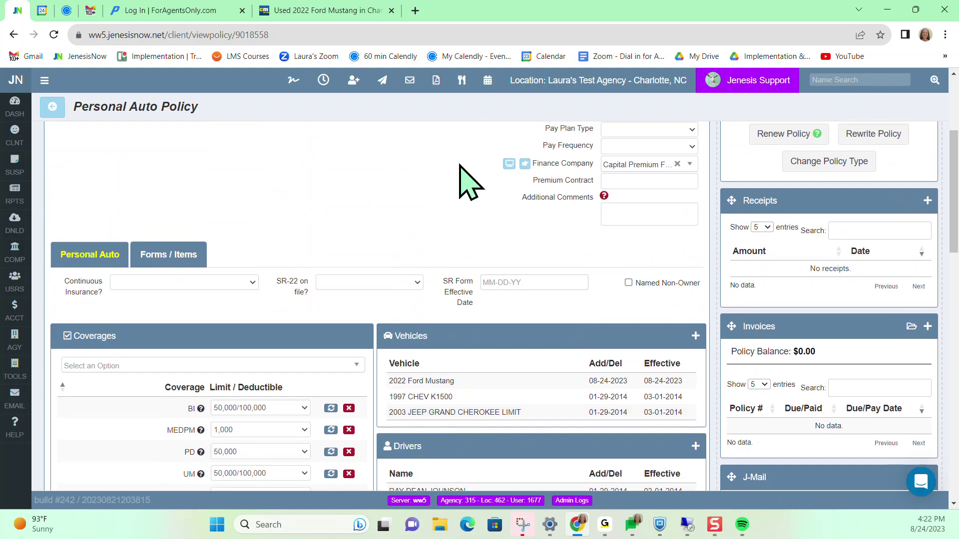
pyautogui.scroll(4, 328, 241)
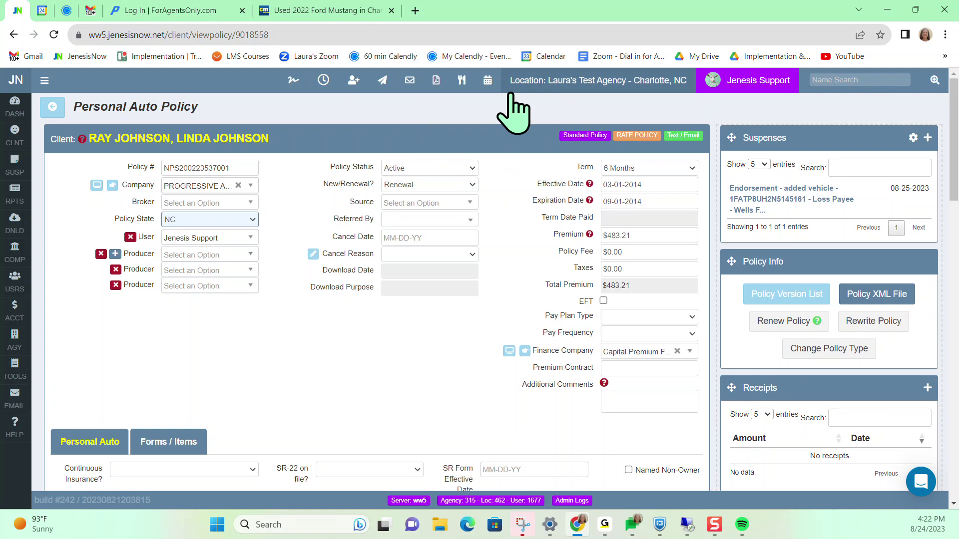
pyautogui.click(439, 83)
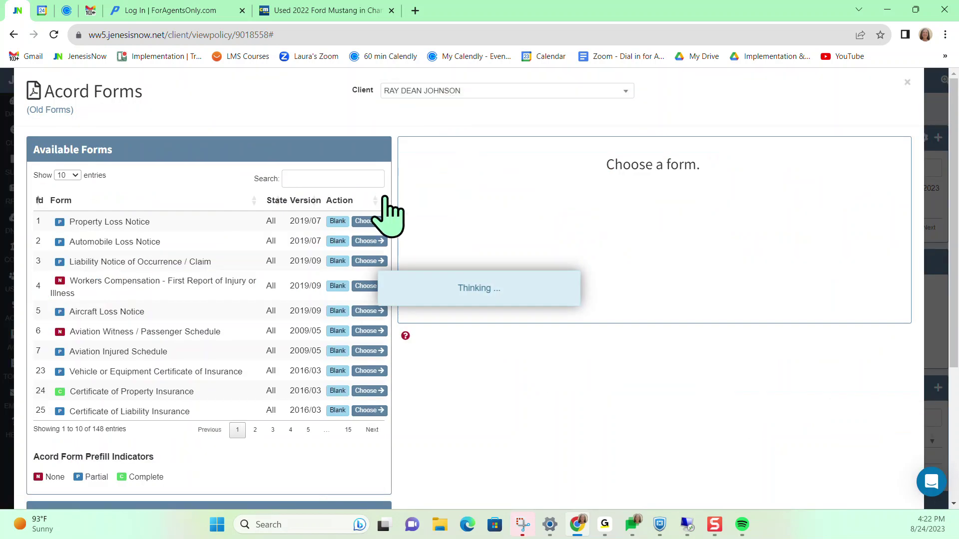
pyautogui.click(308, 180)
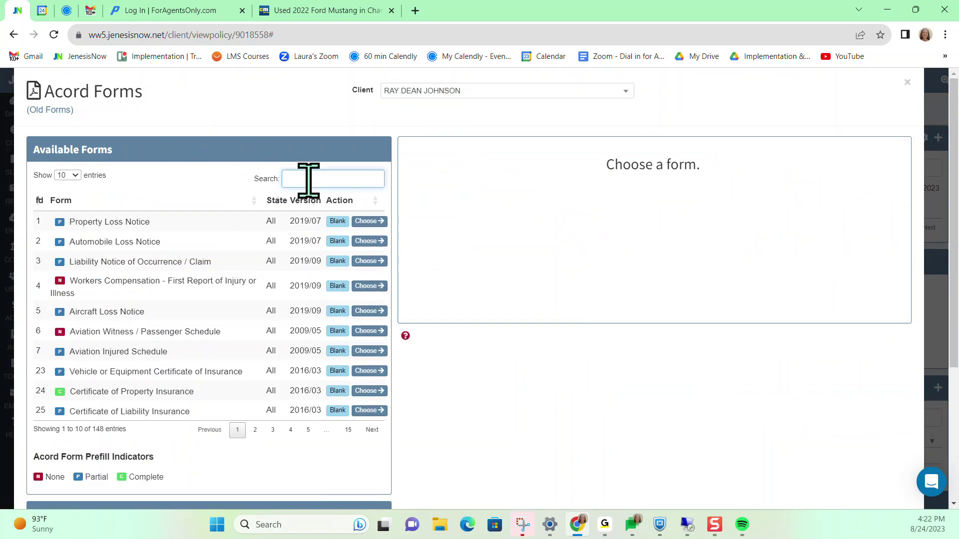
pyautogui.write('chang')
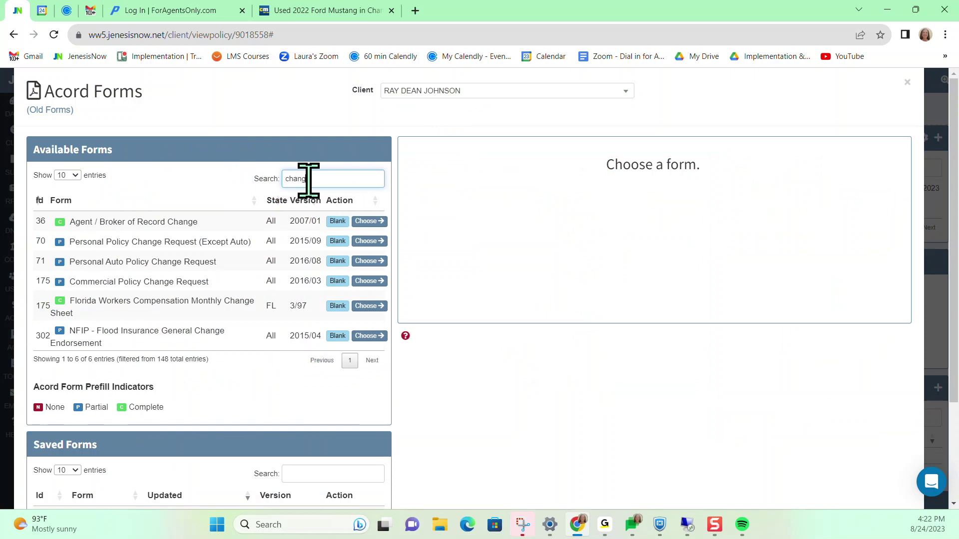
pyautogui.write('e')
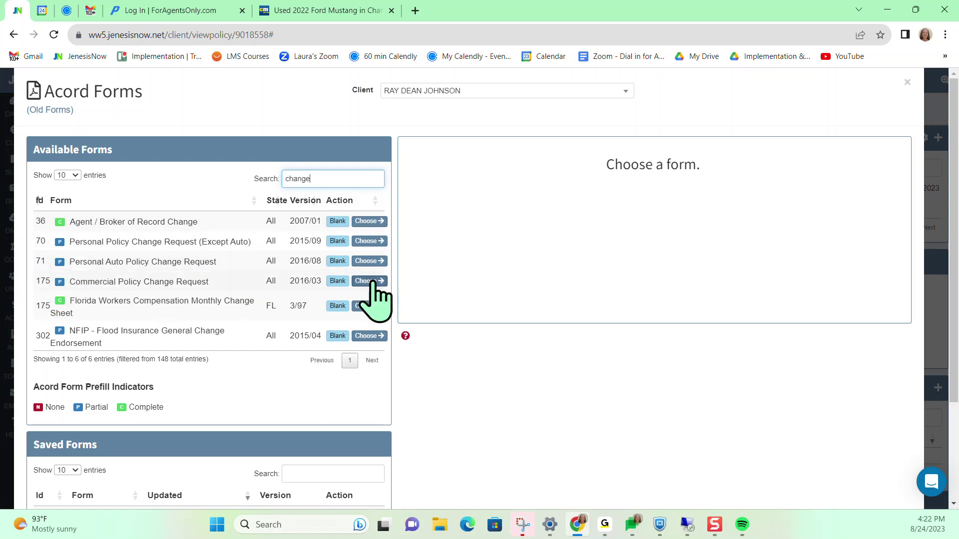
pyautogui.click(907, 82)
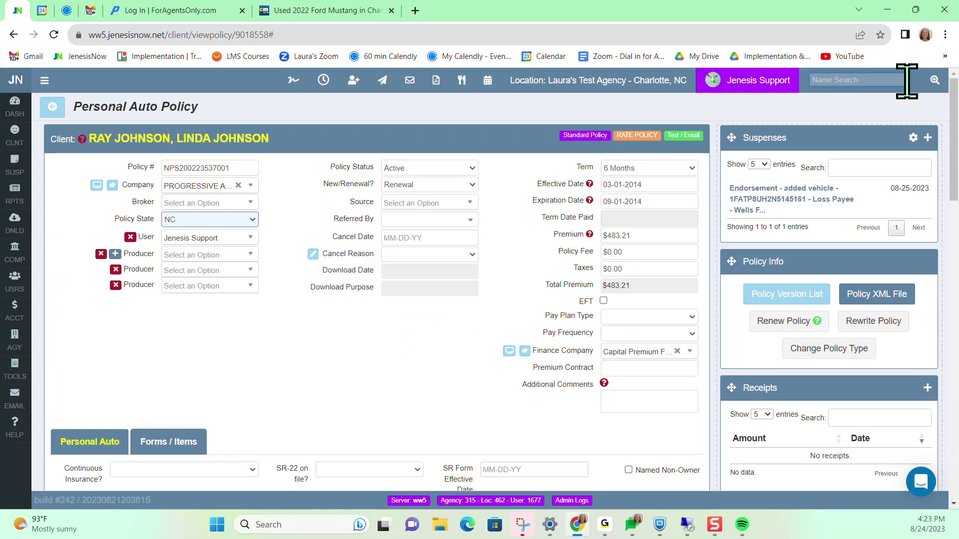
pyautogui.scroll(-1, 349, 389)
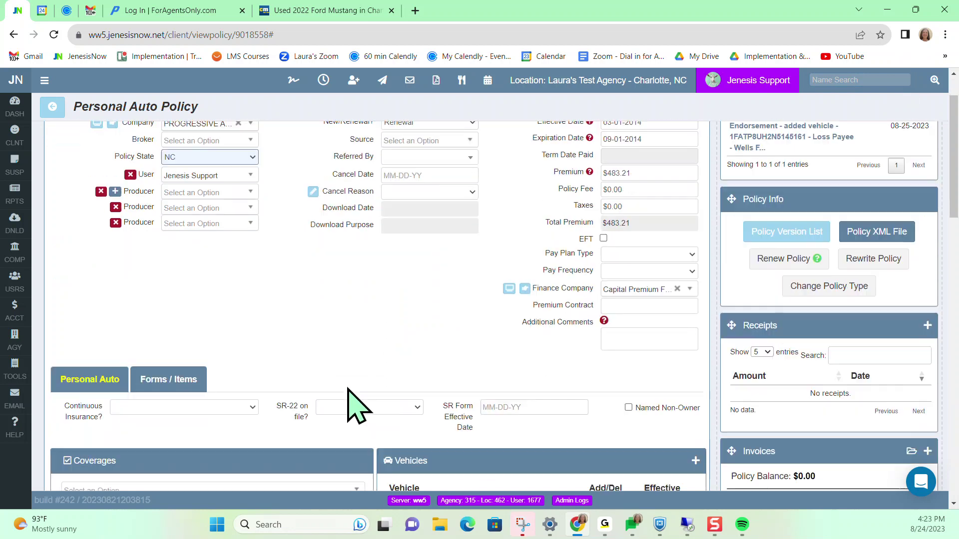
pyautogui.scroll(1, 714, 250)
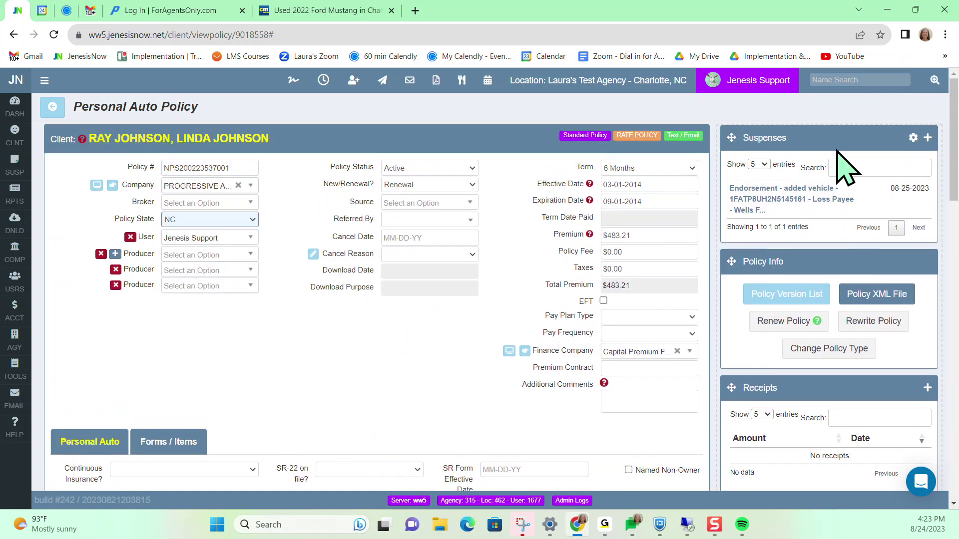